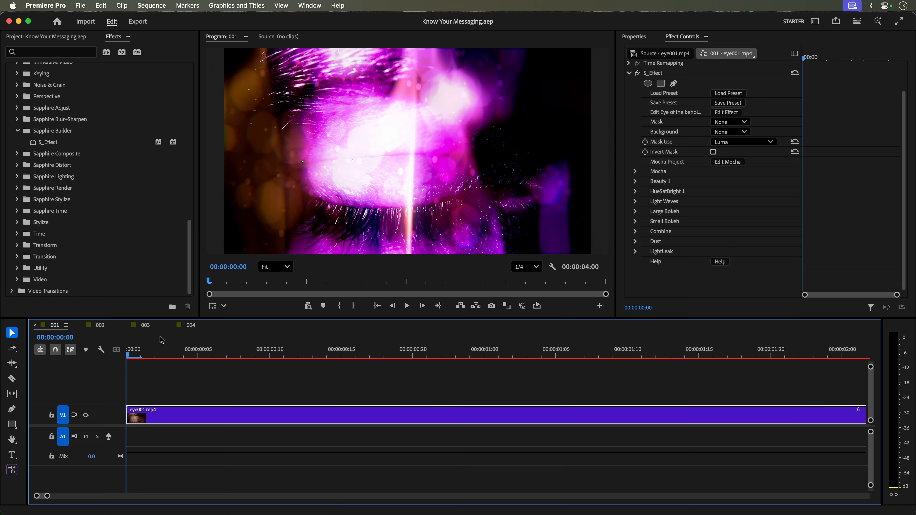
# Examine the parameter groups of the S_Effect on eye001.mp4 around 00:00:01:06, from Beauty 1 through LightLeak.
pyautogui.moveTo(138, 353); pyautogui.dragTo(562, 435)
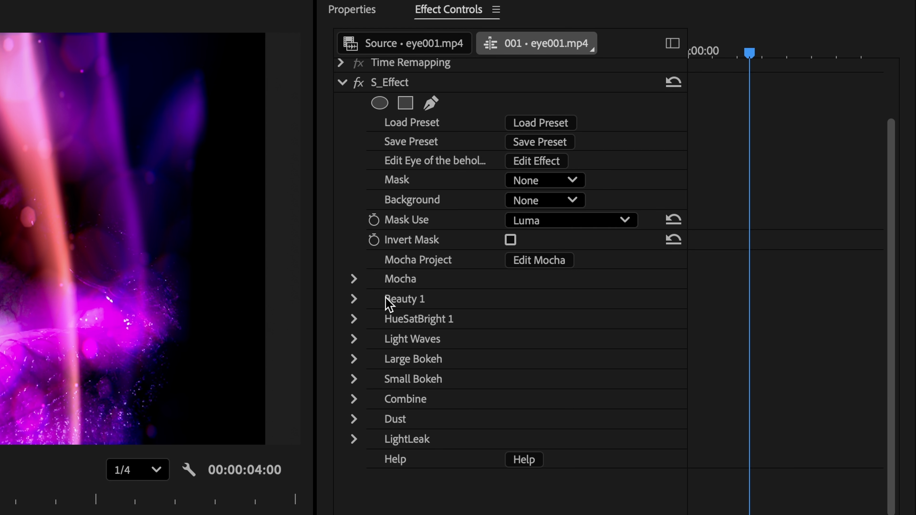
pyautogui.click(354, 299)
pyautogui.click(354, 298)
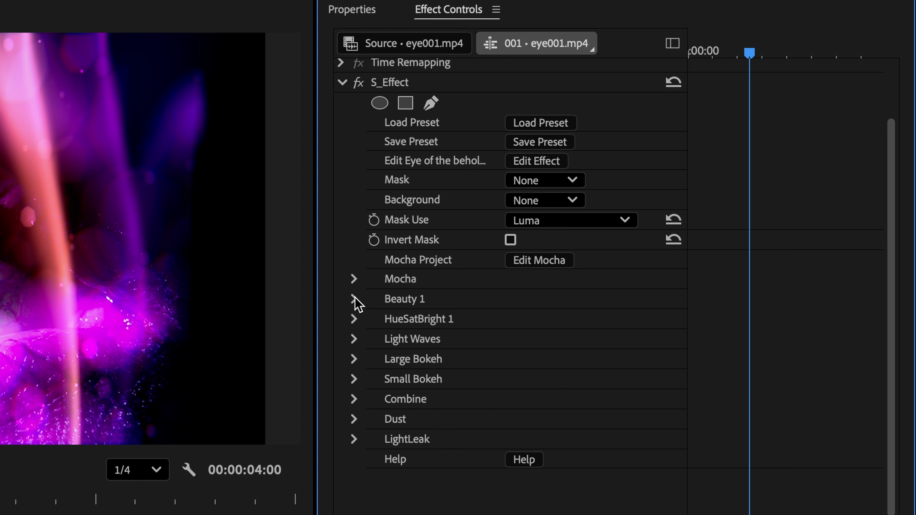
pyautogui.click(353, 320)
pyautogui.click(353, 320)
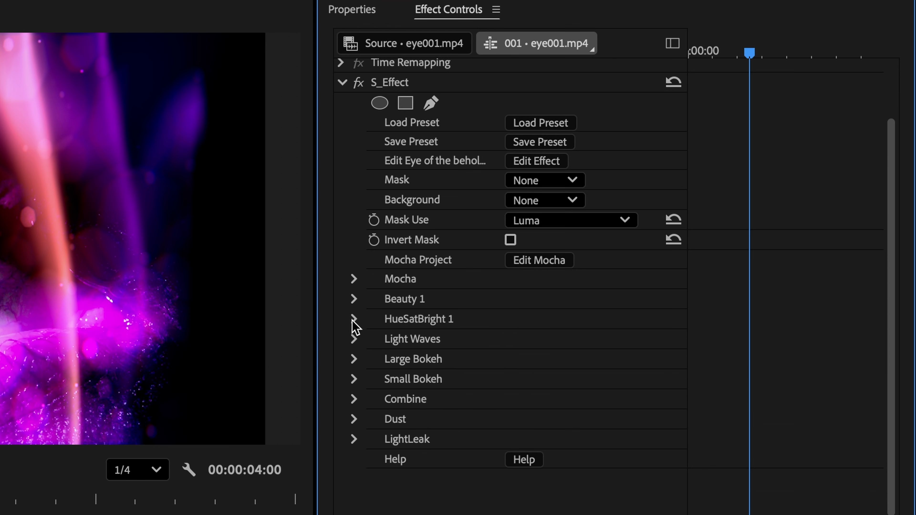
pyautogui.click(353, 339)
pyautogui.click(354, 339)
pyautogui.click(354, 359)
pyautogui.click(354, 360)
pyautogui.click(354, 379)
pyautogui.click(353, 380)
pyautogui.click(355, 399)
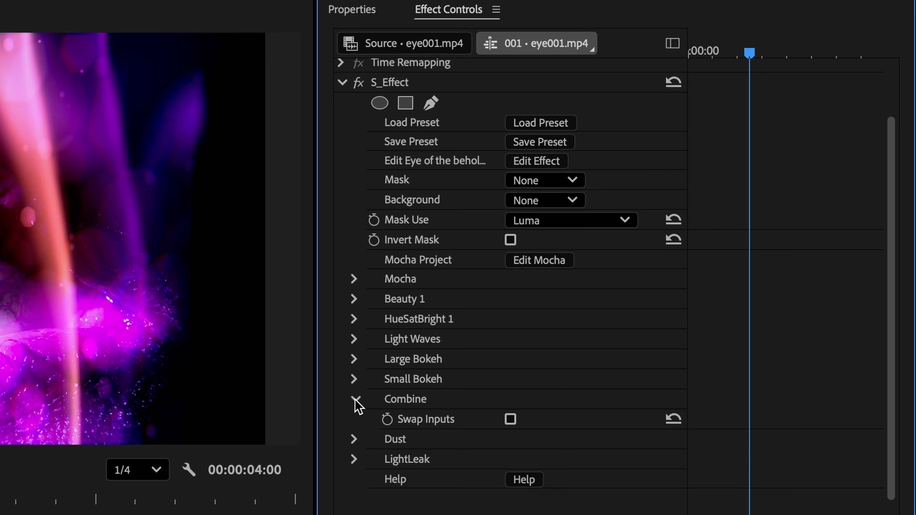
pyautogui.click(355, 400)
pyautogui.click(356, 420)
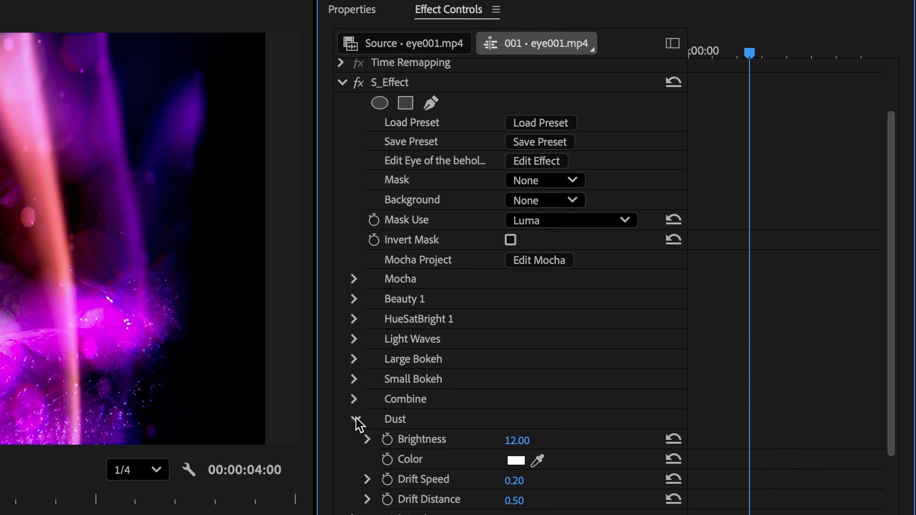
pyautogui.click(356, 420)
pyautogui.click(355, 440)
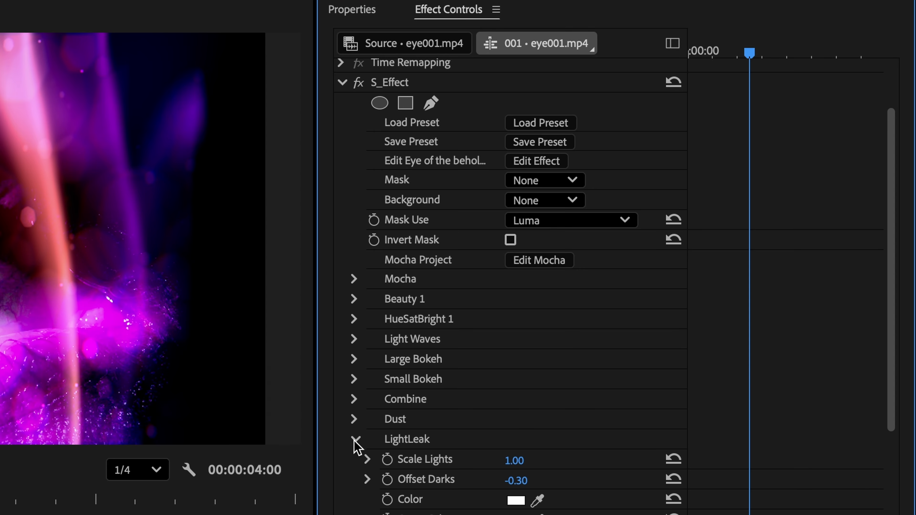
pyautogui.click(355, 440)
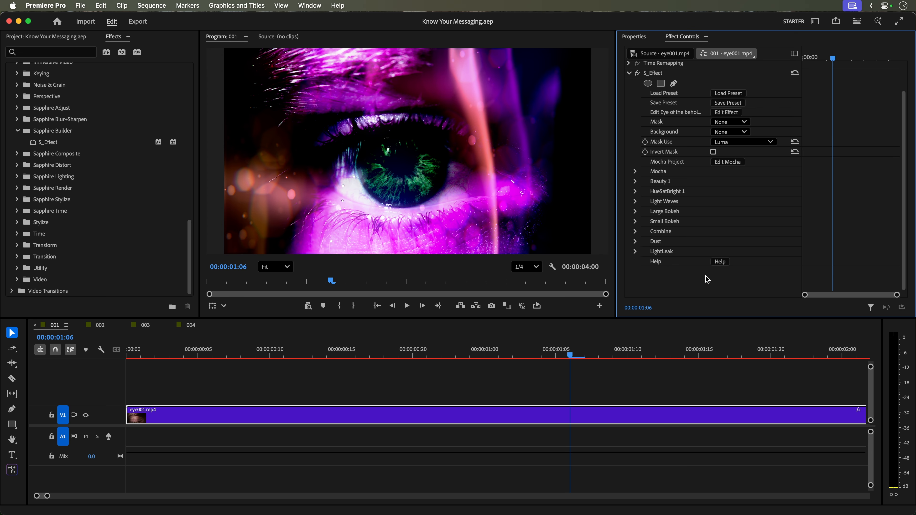
# Open the S_Effect in the Effect Builder and review the parameters of its Beauty 1, HueSatBright 1, Light Waves, Combine and Dust nodes.
pyautogui.click(727, 113)
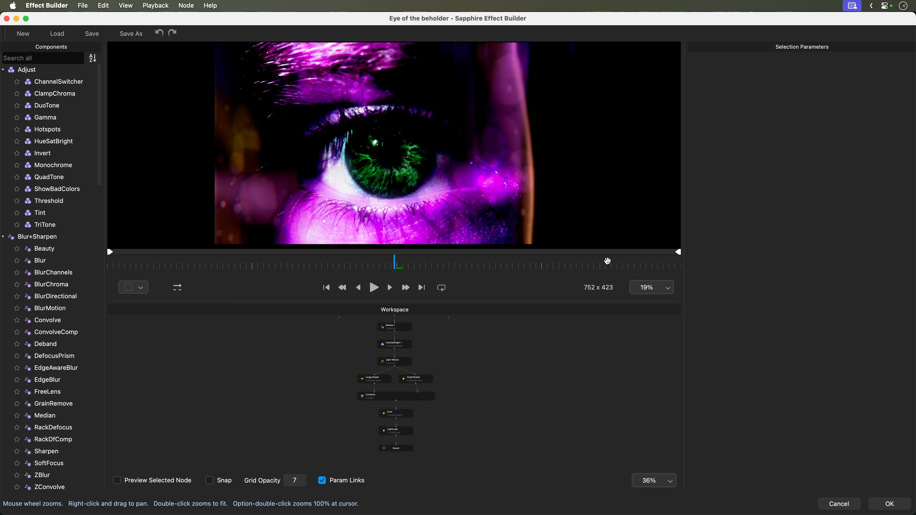
pyautogui.click(396, 327)
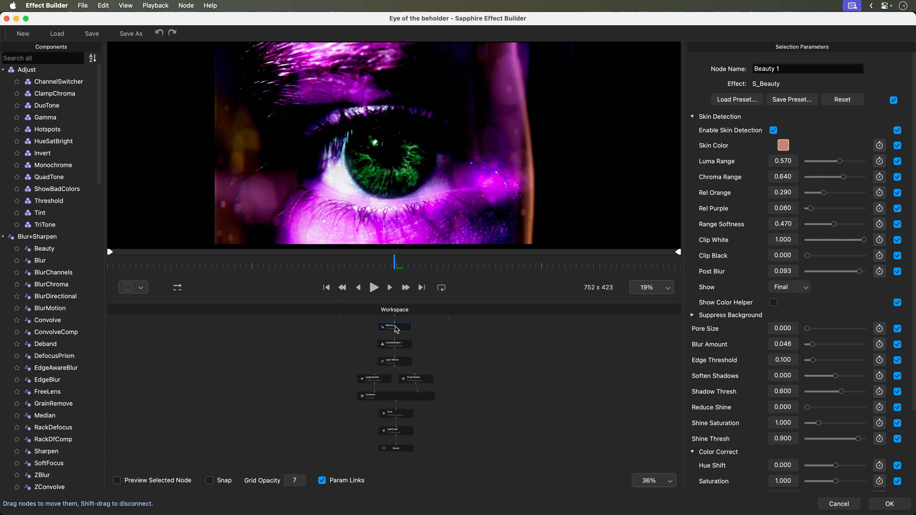
pyautogui.click(399, 347)
pyautogui.click(402, 360)
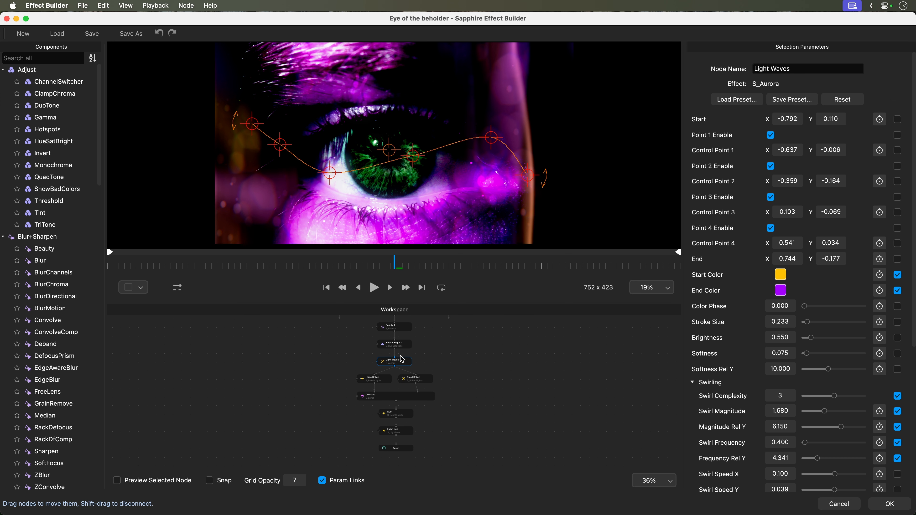
pyautogui.click(398, 397)
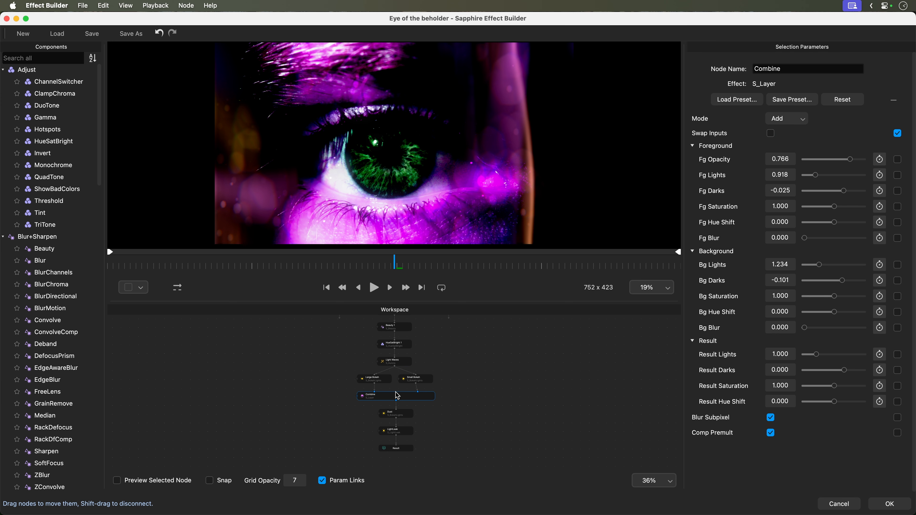
pyautogui.click(402, 413)
# Set the LightLeak node's Offset Darks to -0.270 and save the effect, accepting that all keyframes are cleared.
pyautogui.click(405, 432)
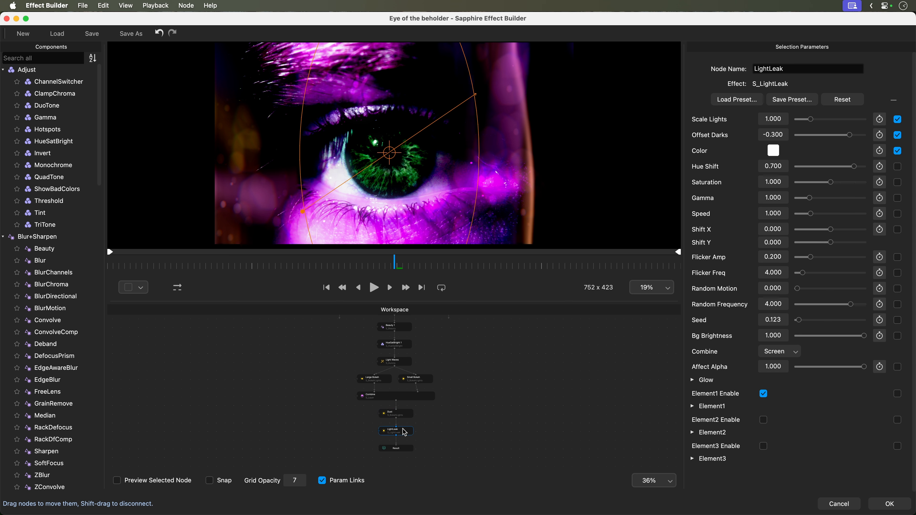
pyautogui.moveTo(197, 267)
pyautogui.mouseDown()
pyautogui.moveTo(274, 270)
pyautogui.moveTo(213, 264)
pyautogui.mouseUp()
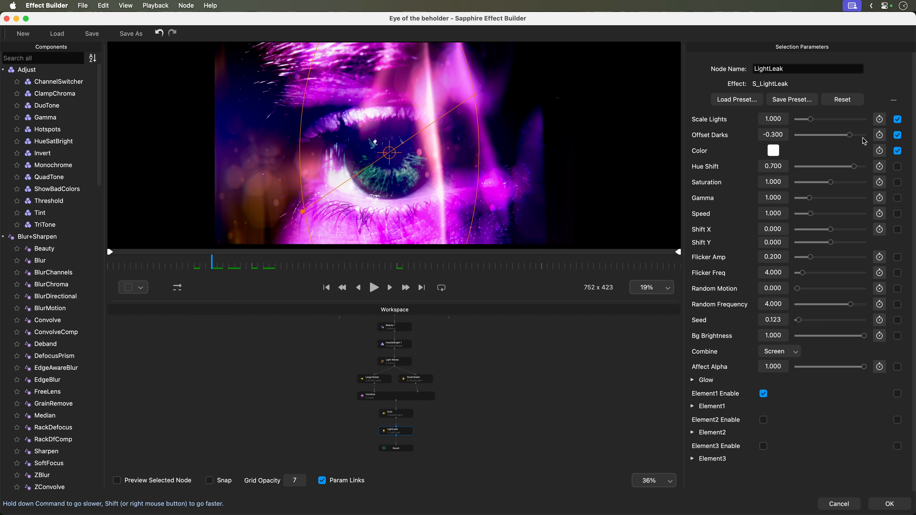
pyautogui.moveTo(850, 136); pyautogui.dragTo(850, 136)
pyautogui.click(890, 505)
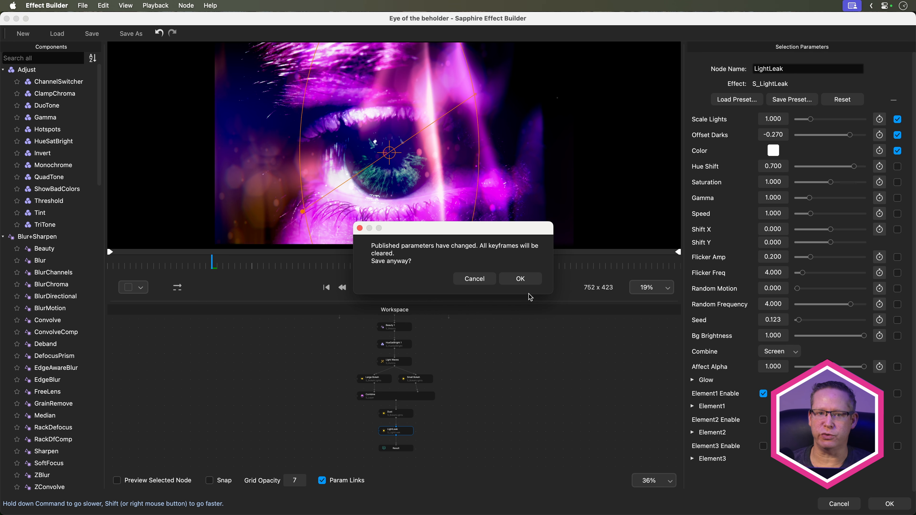
pyautogui.click(530, 281)
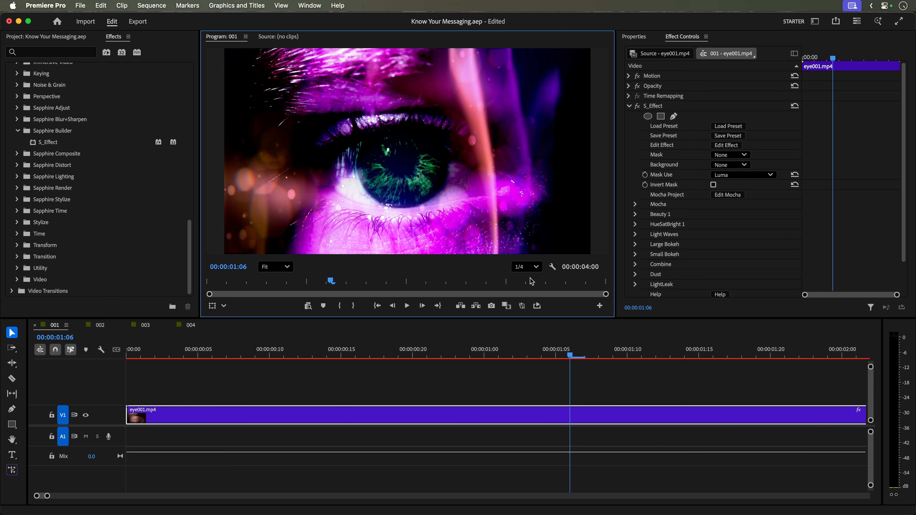
# Expand the S_Effect's parameter groups from LightLeak up to Light Waves at 00:00:01:10 to review the published parameters.
pyautogui.moveTo(579, 354); pyautogui.dragTo(628, 347)
pyautogui.click(638, 287)
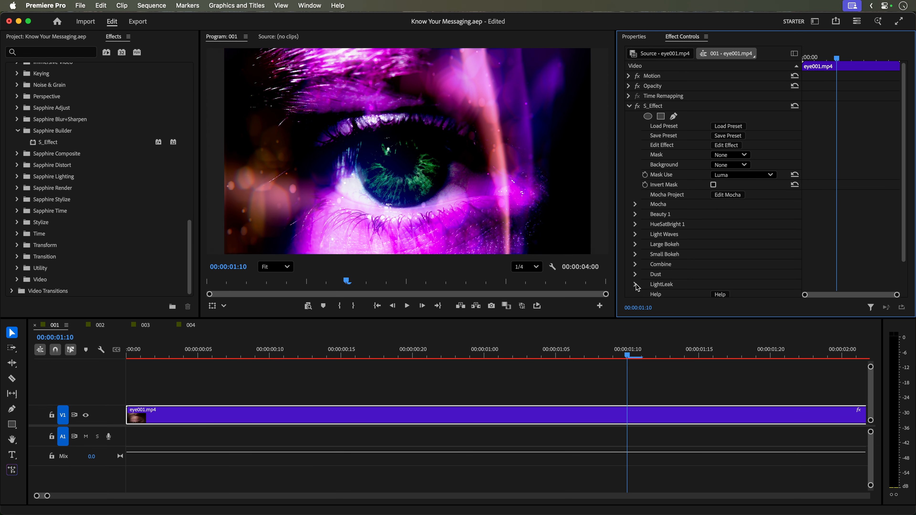
pyautogui.click(635, 275)
pyautogui.click(635, 264)
pyautogui.click(636, 254)
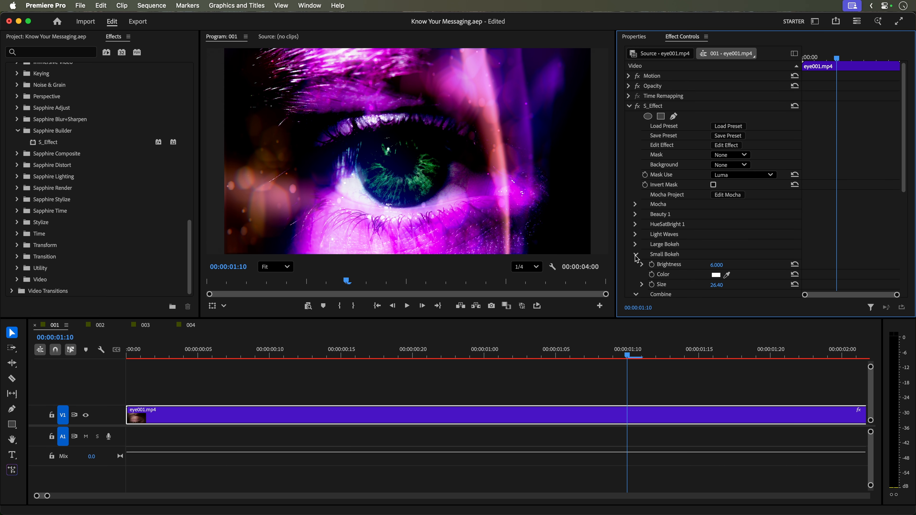
pyautogui.click(635, 245)
pyautogui.click(635, 235)
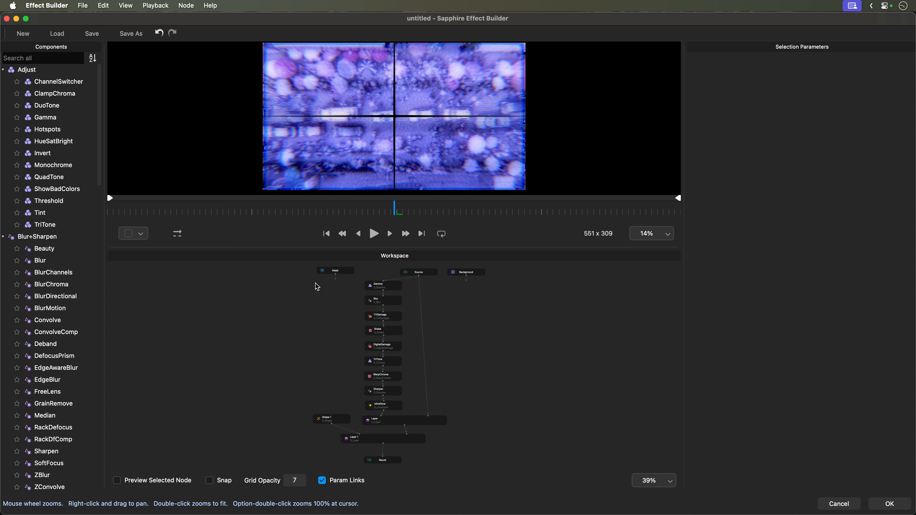
# Inspect the untitled effect's node chain and its published parameters, from Gamma through Sharpen and then Layer 1.
pyautogui.moveTo(315, 285); pyautogui.dragTo(455, 441)
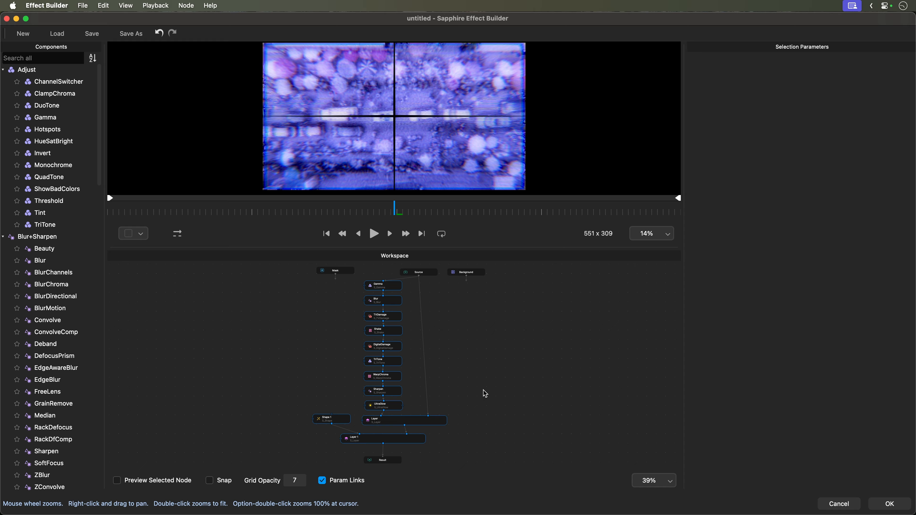
pyautogui.moveTo(394, 209)
pyautogui.mouseDown()
pyautogui.moveTo(354, 209)
pyautogui.moveTo(483, 211)
pyautogui.moveTo(260, 212)
pyautogui.moveTo(394, 212)
pyautogui.mouseUp()
pyautogui.click(391, 288)
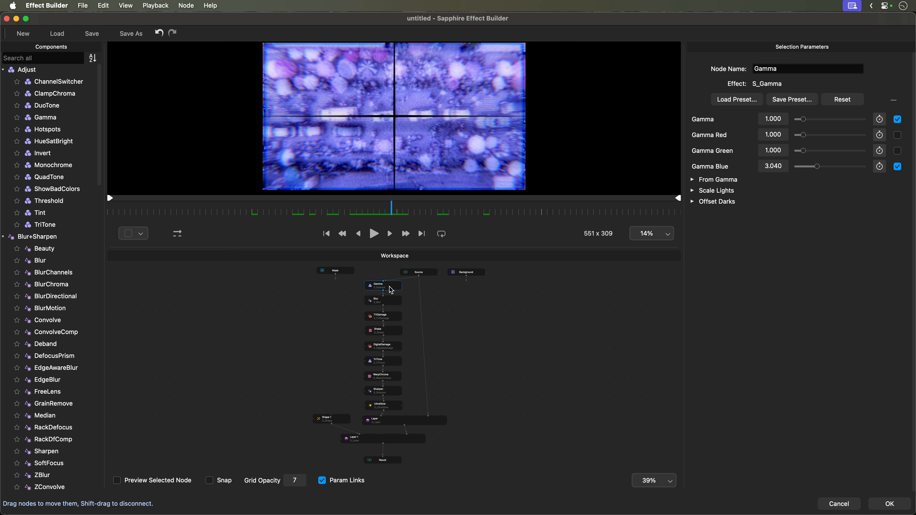
pyautogui.click(392, 303)
pyautogui.click(394, 319)
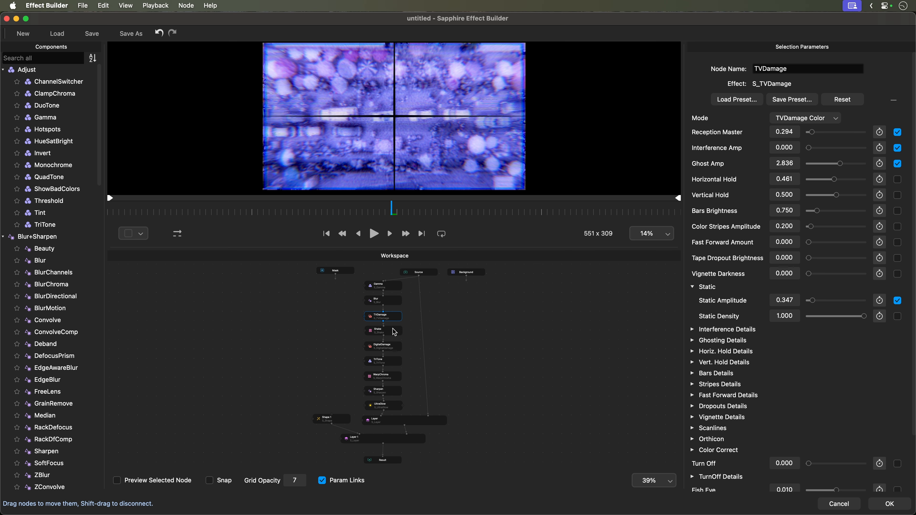
pyautogui.click(394, 332)
pyautogui.click(394, 347)
pyautogui.click(394, 361)
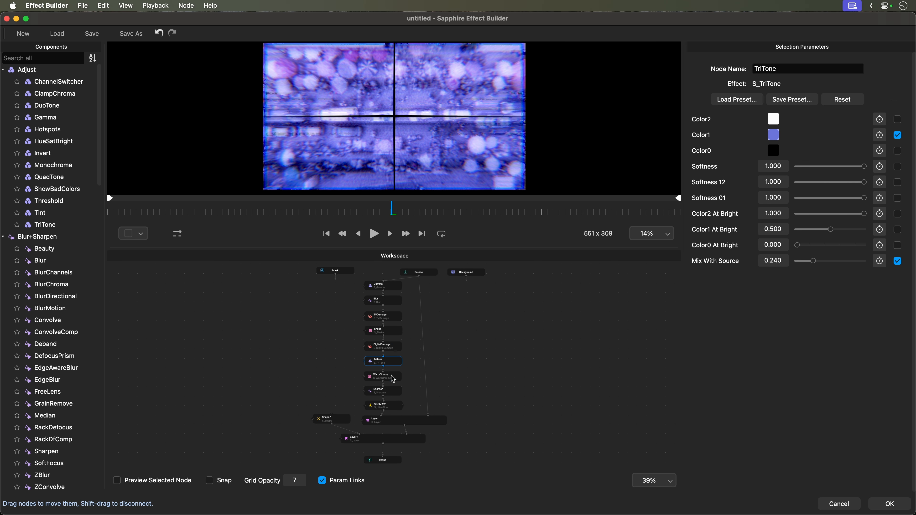
pyautogui.click(394, 377)
pyautogui.click(394, 392)
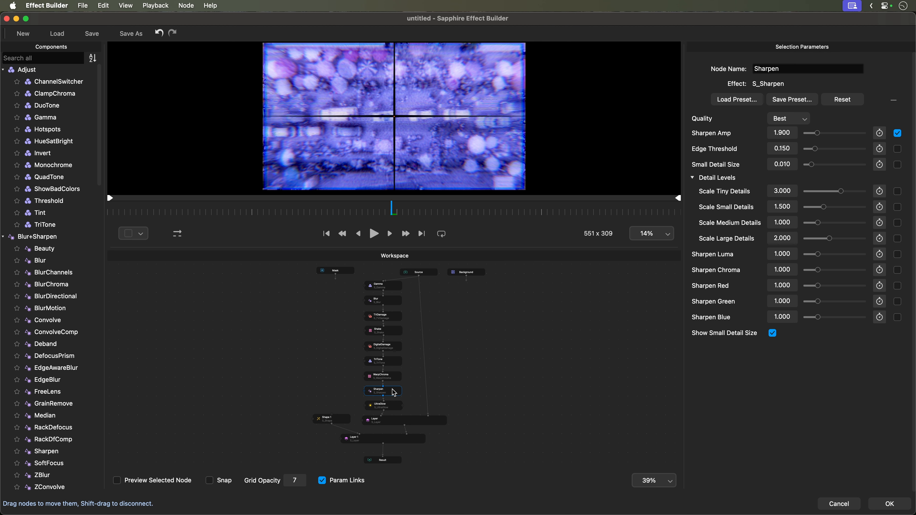
pyautogui.click(376, 441)
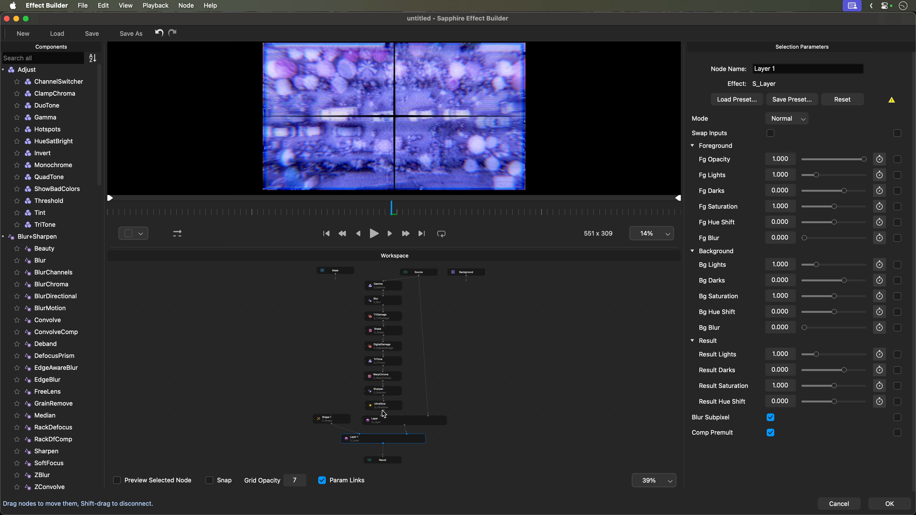
# Unpublish all parameters of the UltraGlow node.
pyautogui.click(389, 407)
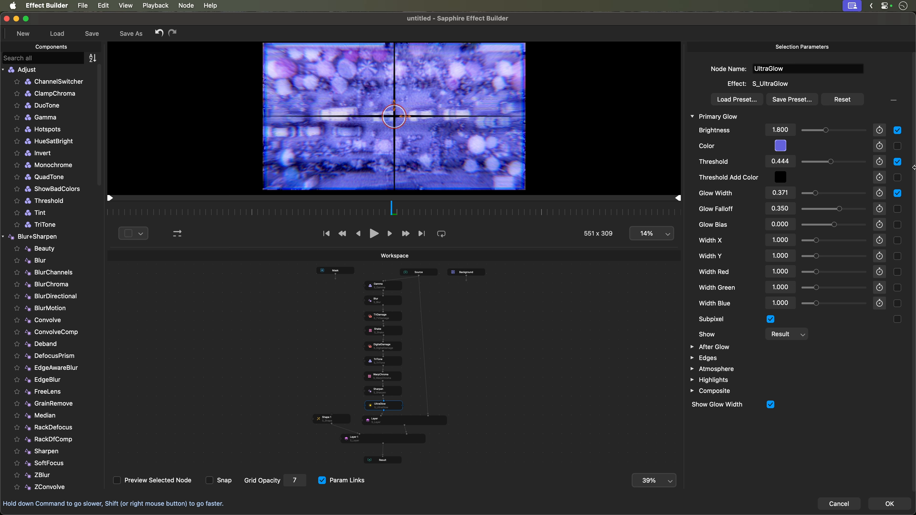
pyautogui.click(896, 102)
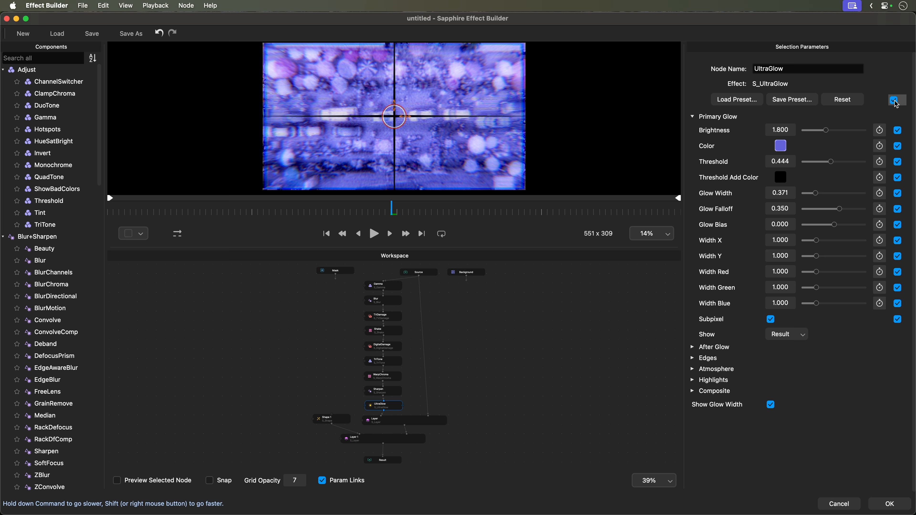
pyautogui.click(894, 101)
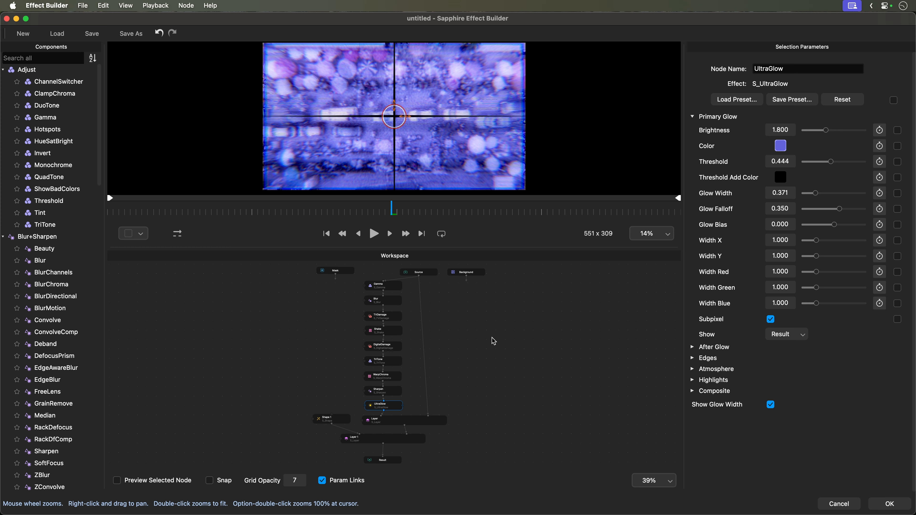
# Publish all parameters of the Layer 1 node, apply the effect and check its parameter groups on drone_aerial.mp4.
pyautogui.click(384, 439)
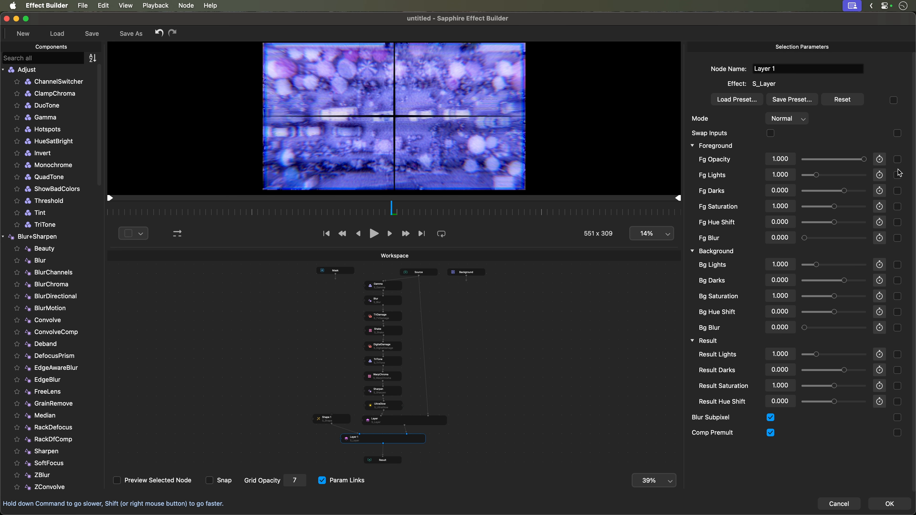
pyautogui.click(894, 101)
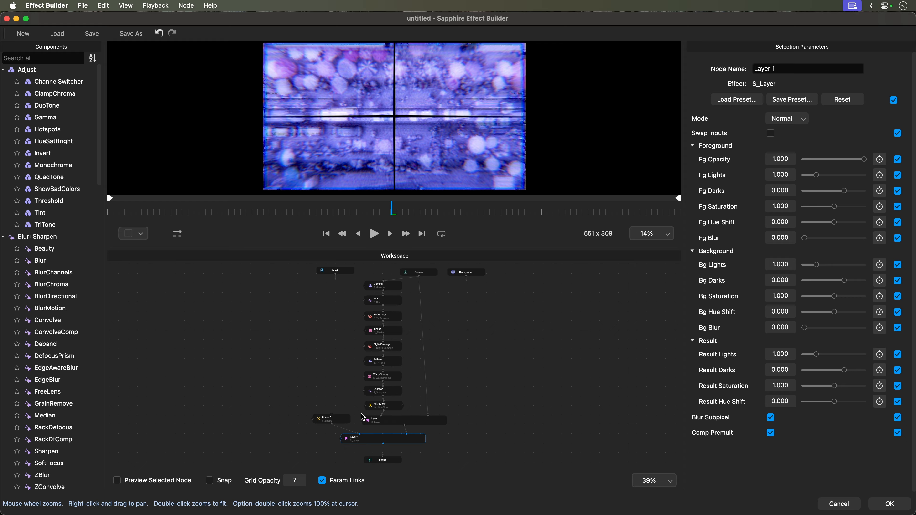
pyautogui.click(344, 421)
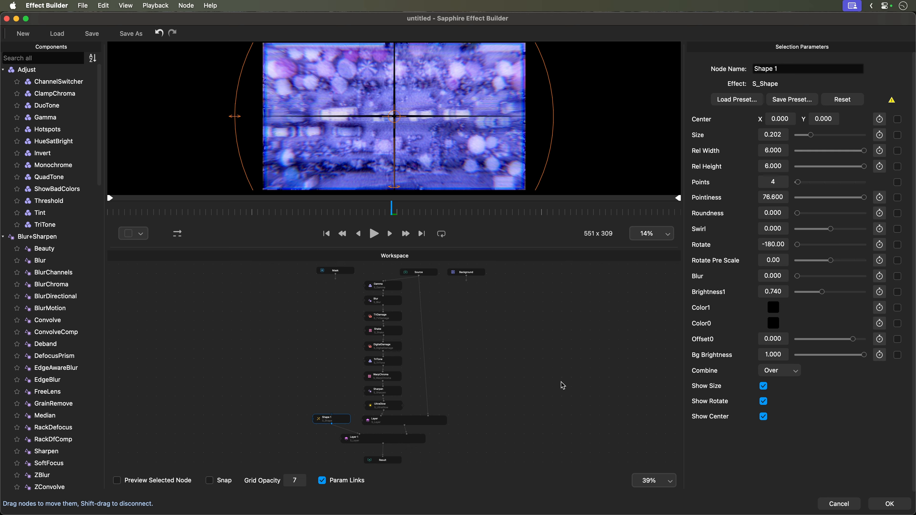
pyautogui.click(883, 503)
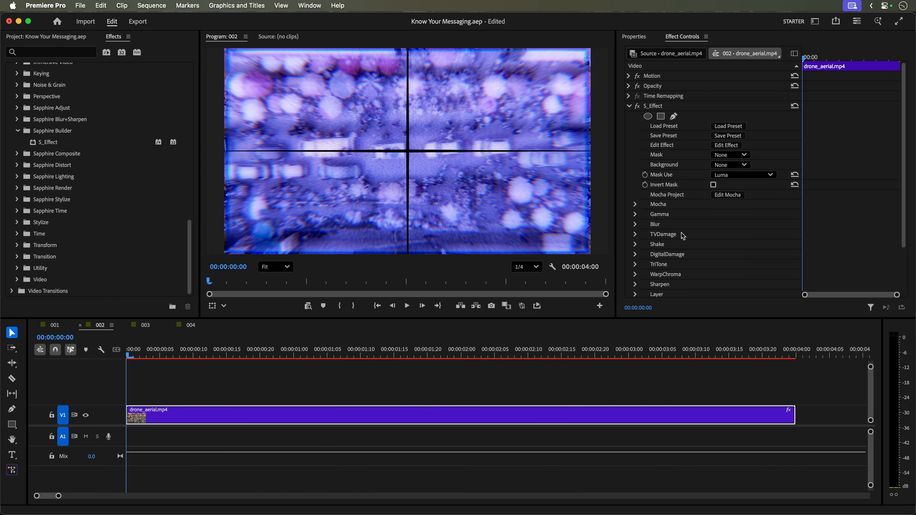
pyautogui.scroll(-3, 685, 271)
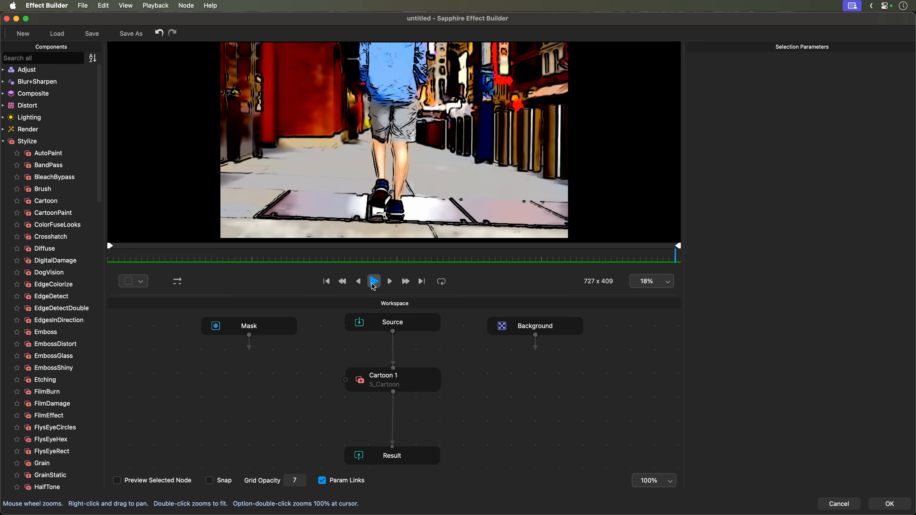
# Stop the preview playback and add a ReverseClip node after the Cartoon 1 node.
pyautogui.click(374, 282)
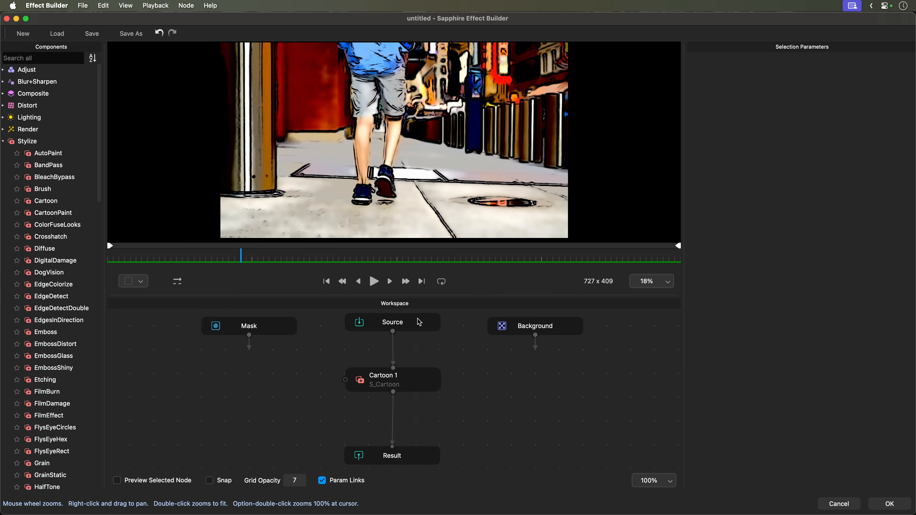
pyautogui.click(403, 391)
pyautogui.press('Tab')
pyautogui.write('rever')
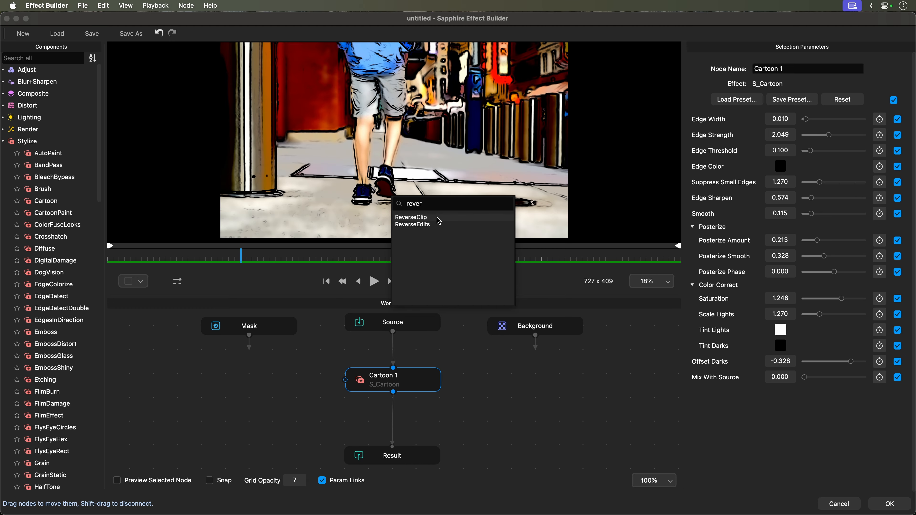
pyautogui.click(439, 219)
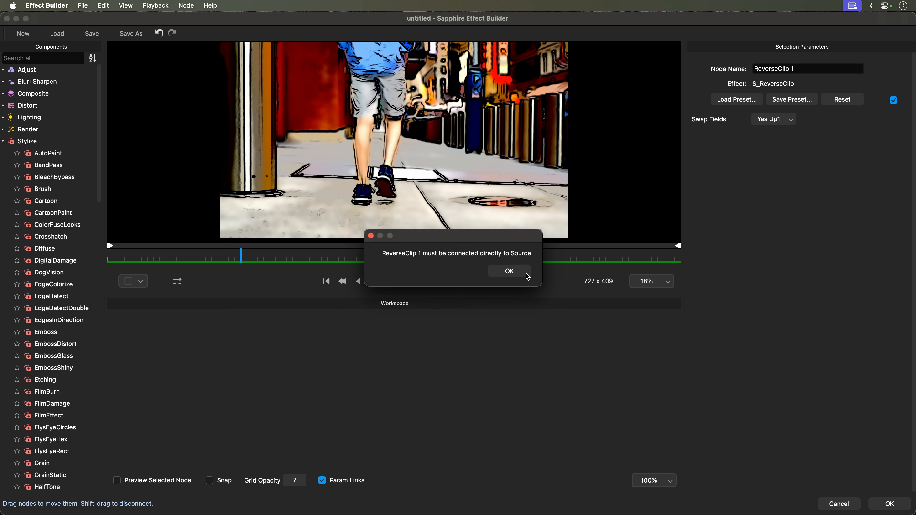
# Dismiss the connection message, move Cartoon 1 down towards Result and insert a ReverseClip node directly between Source and Cartoon 1.
pyautogui.click(599, 293)
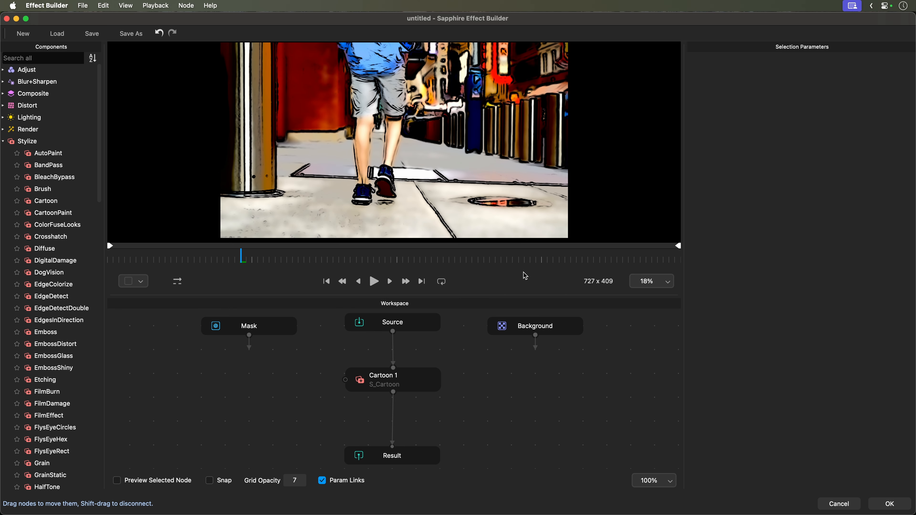
pyautogui.moveTo(427, 380); pyautogui.dragTo(426, 413)
pyautogui.scroll(-20, 100, 199)
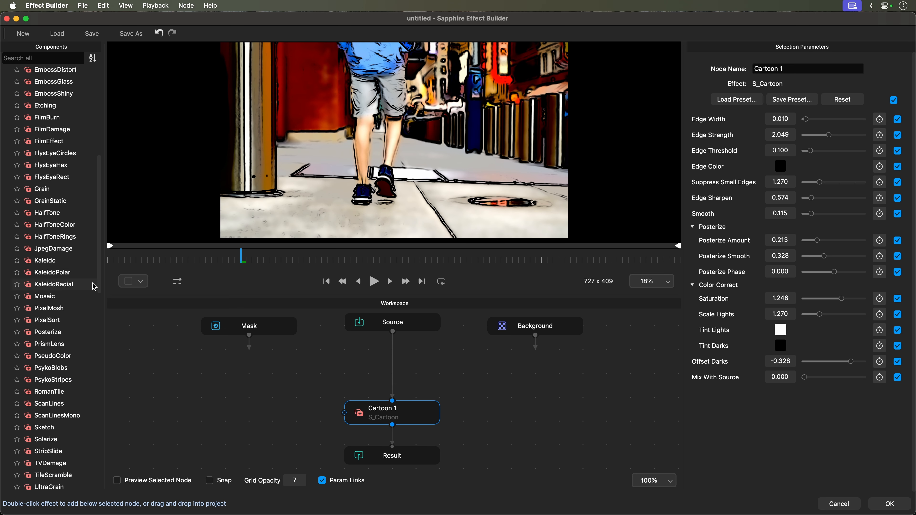
pyautogui.scroll(-3, 71, 436)
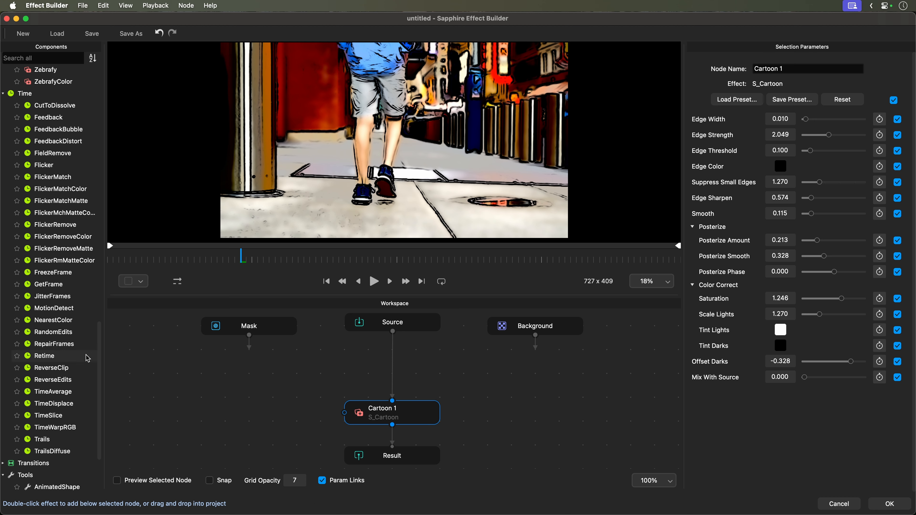
pyautogui.moveTo(58, 368); pyautogui.dragTo(394, 369)
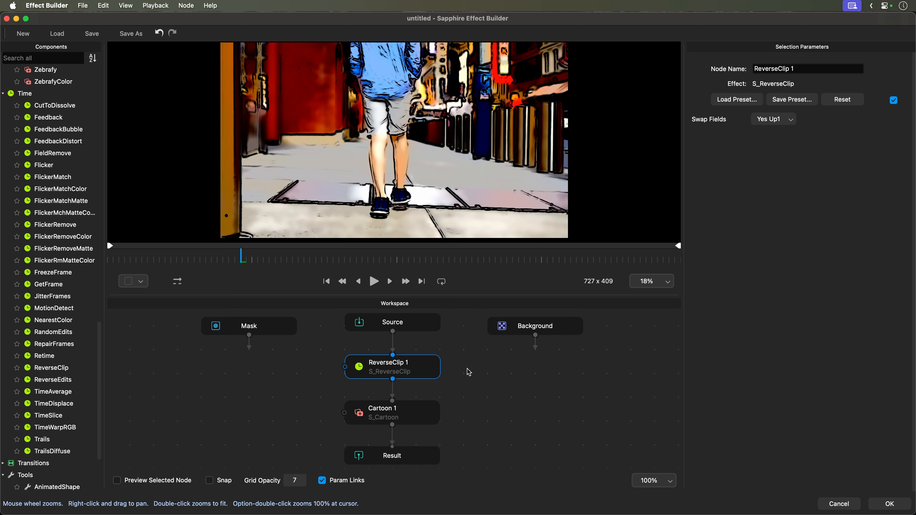
pyautogui.moveTo(55, 371); pyautogui.dragTo(516, 384)
pyautogui.moveTo(417, 343); pyautogui.dragTo(516, 372)
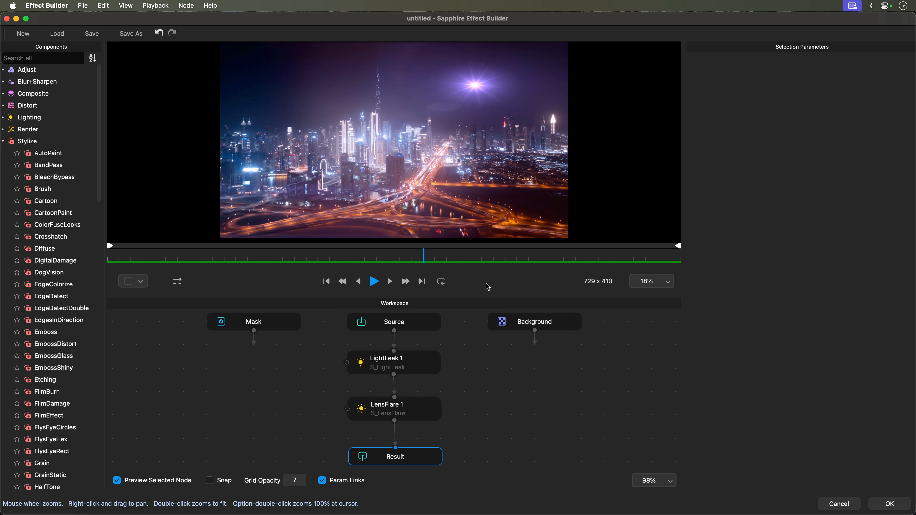
# Pause playback, preview the Source, LightLeak 1, LensFlare 1, Mask and Result nodes individually, and accept the effect to return to Premiere Pro.
pyautogui.press('space')
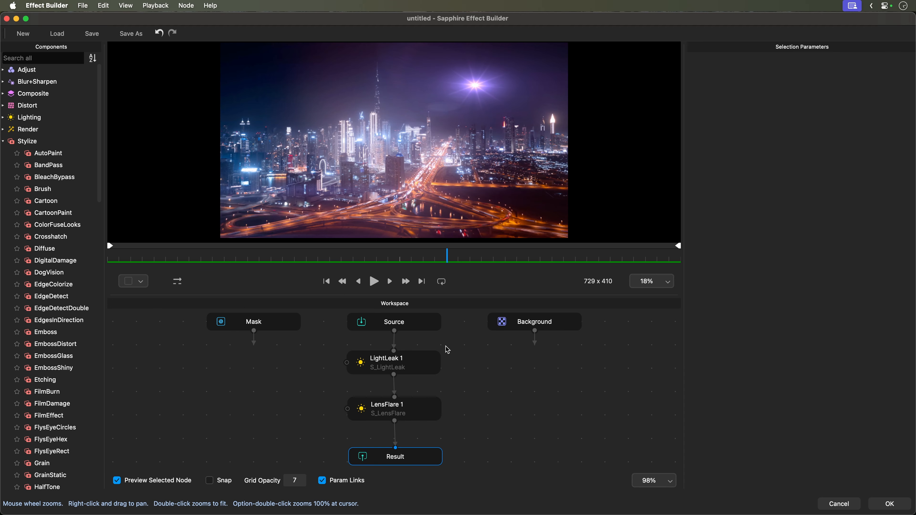
pyautogui.click(424, 325)
pyautogui.click(416, 369)
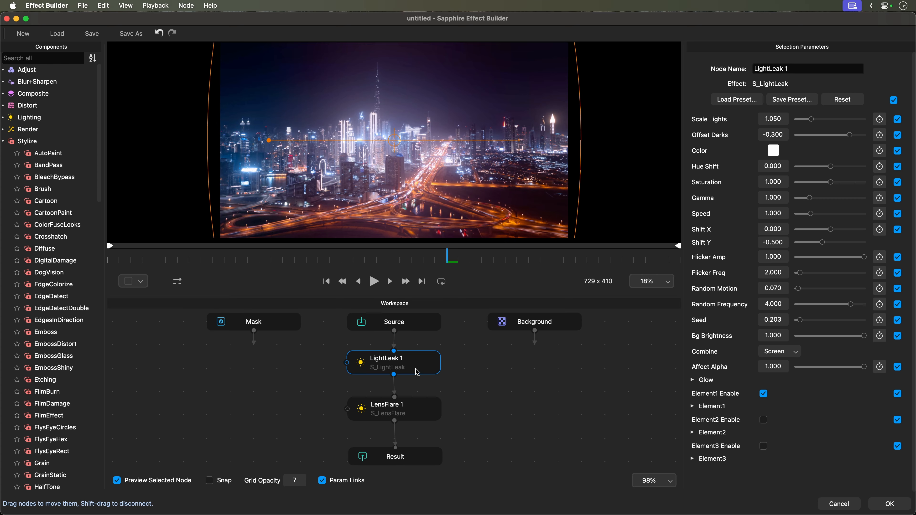
pyautogui.click(414, 411)
pyautogui.click(413, 462)
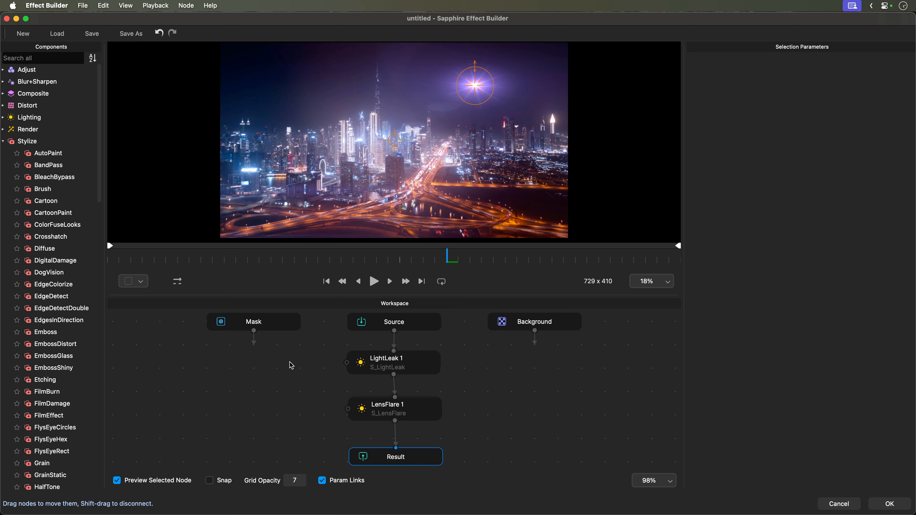
pyautogui.click(271, 325)
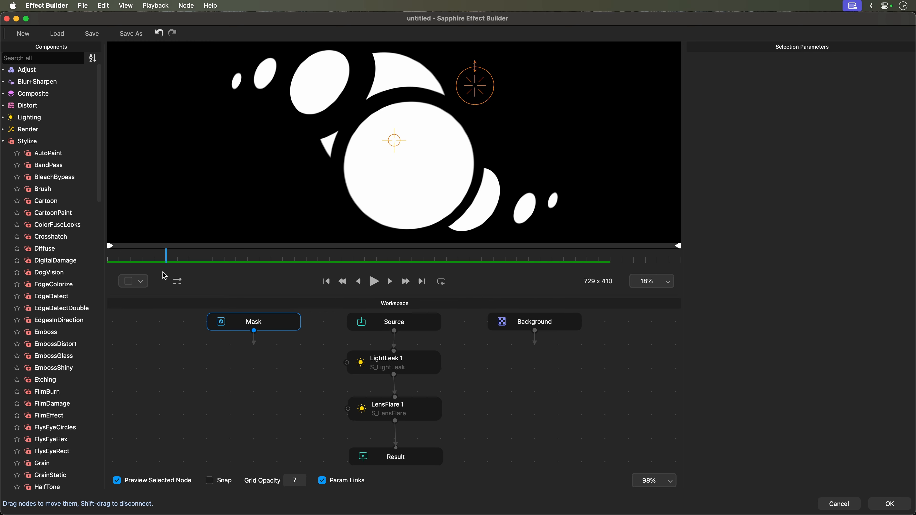
pyautogui.click(425, 461)
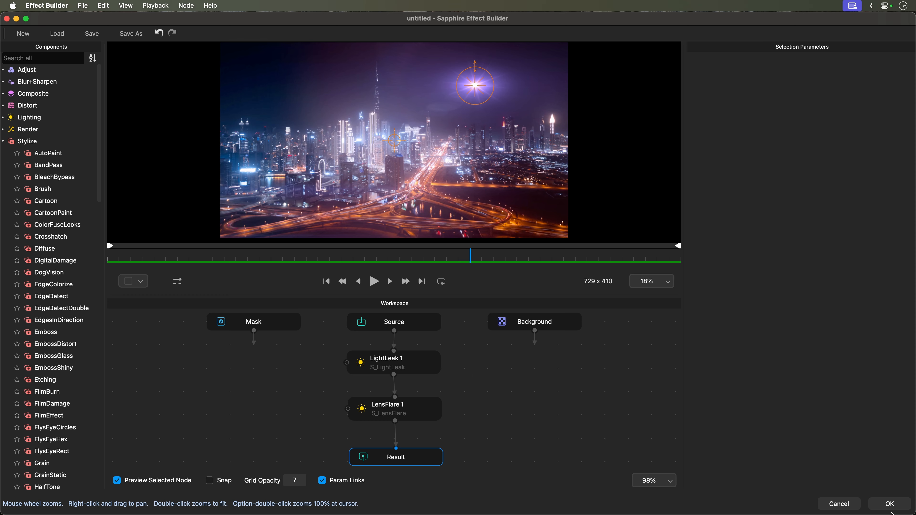
pyautogui.click(889, 503)
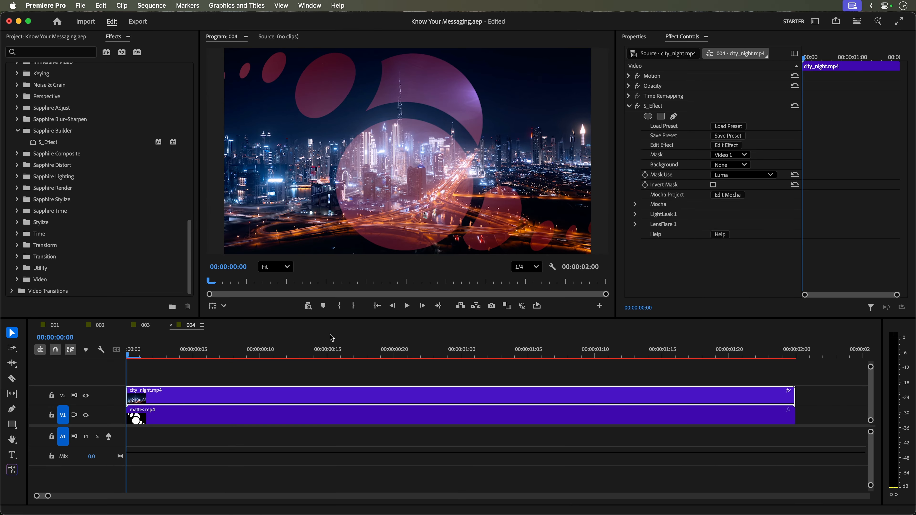
# Scrub sequence 004 to review the masked effect, set the S_Effect Mask input on city_night.mp4 to None and scrub again.
pyautogui.moveTo(152, 352); pyautogui.dragTo(542, 412)
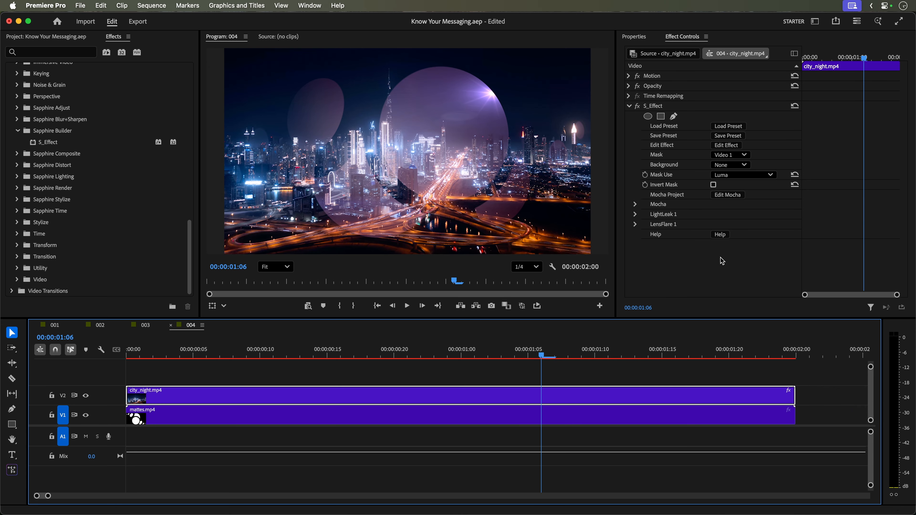
pyautogui.click(746, 157)
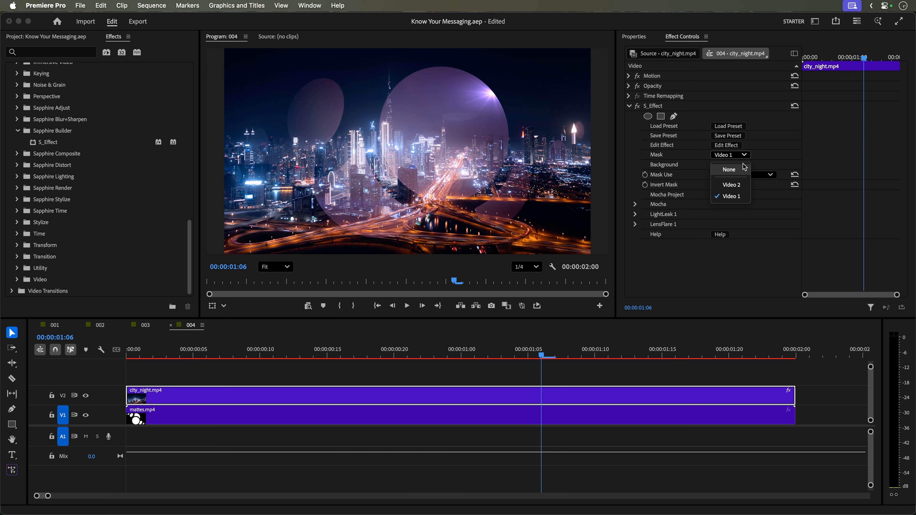
pyautogui.click(733, 170)
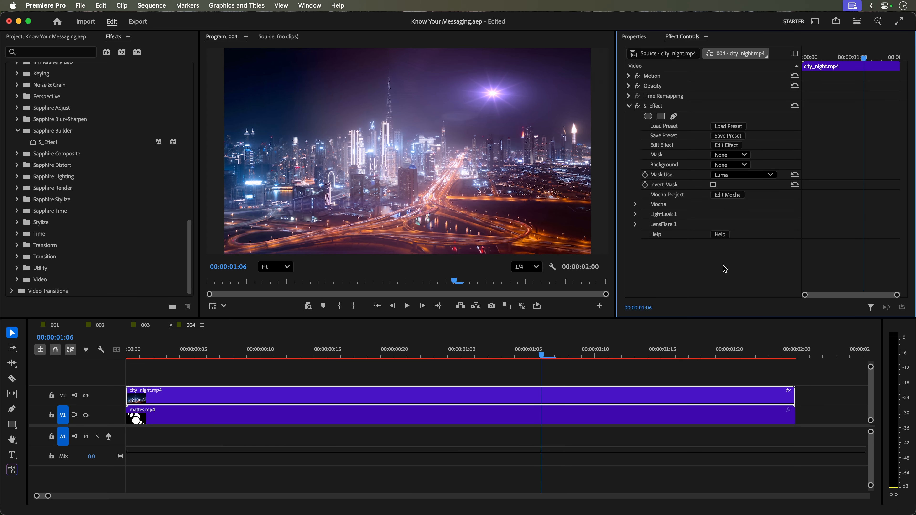
pyautogui.click(584, 352)
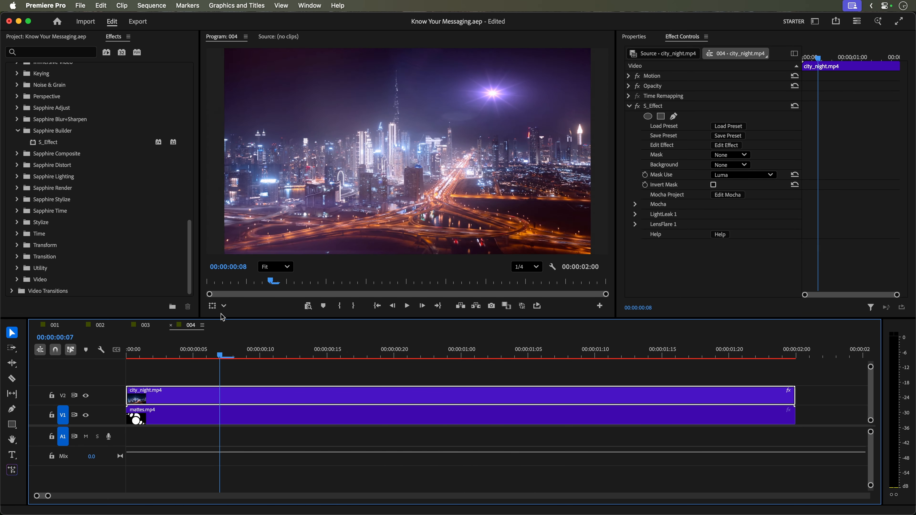